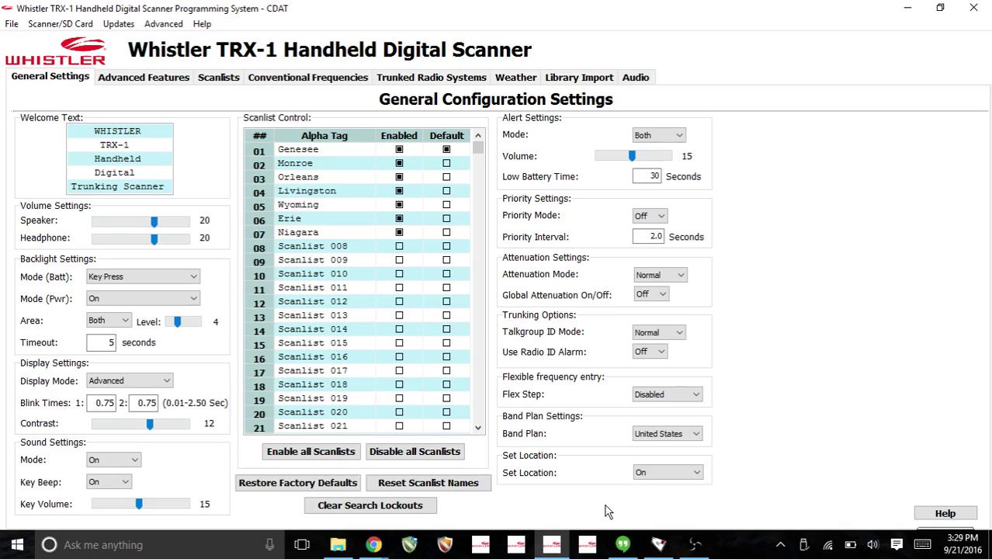
Browse the Updates and Advanced menus, then show the Scanner/SD Card menu options
left_click(124, 24)
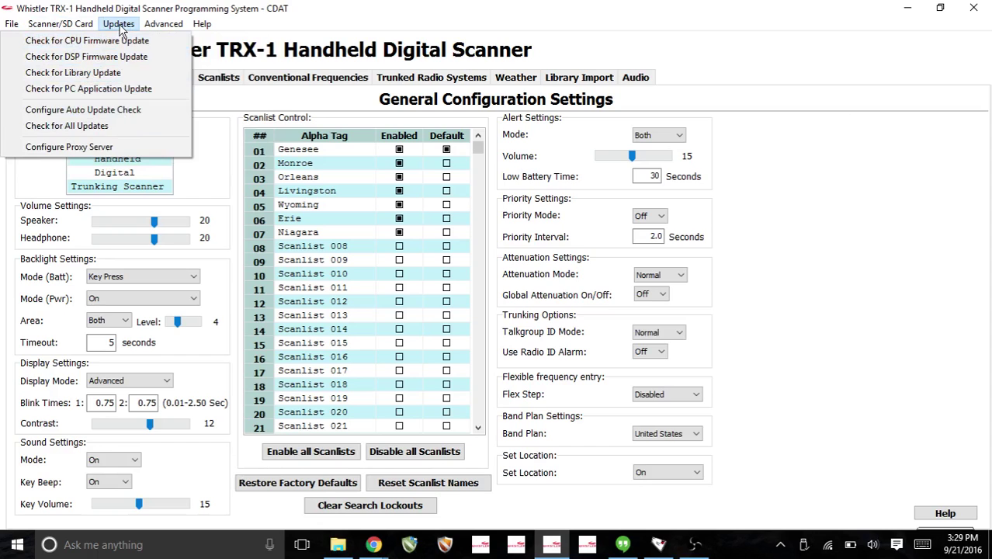
mouse_move(157, 25)
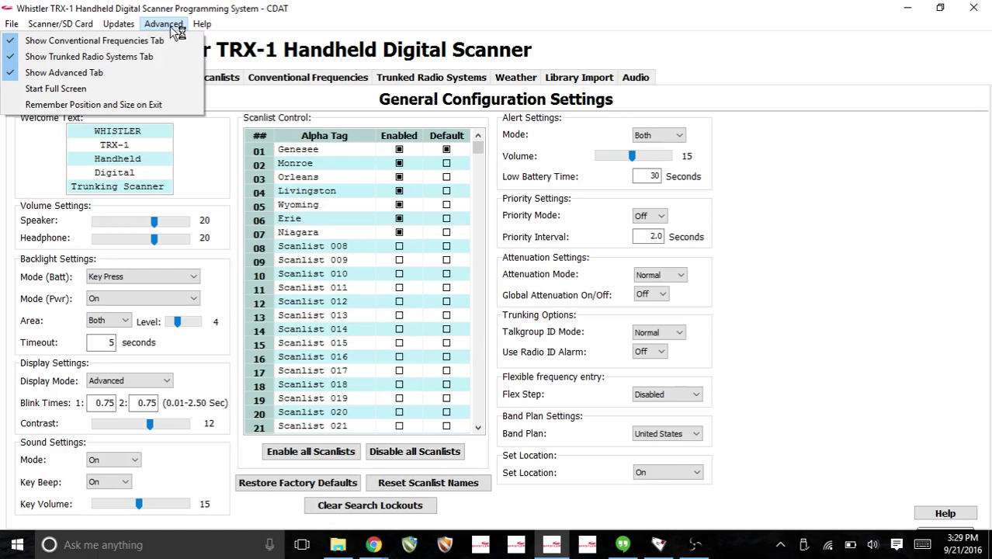
left_click(174, 26)
left_click(68, 24)
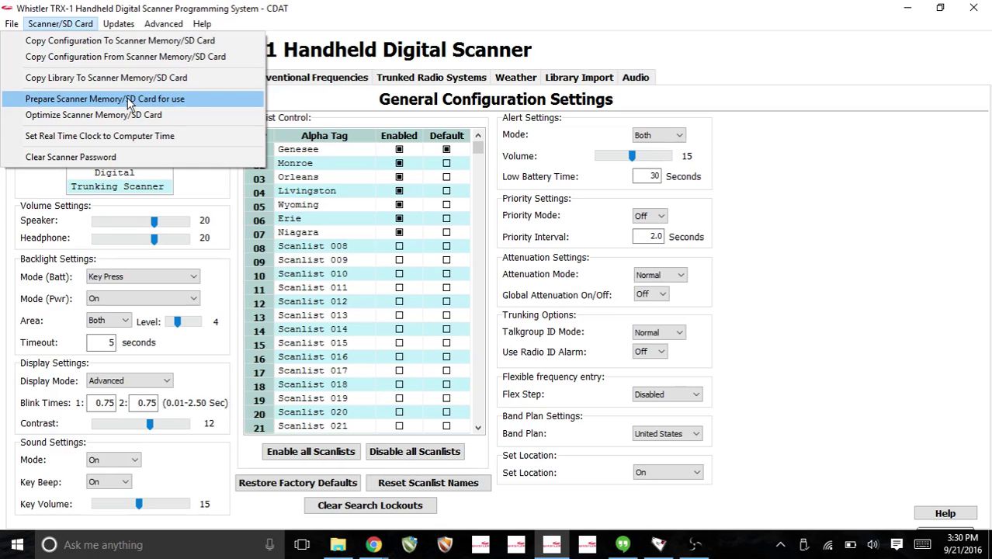
Close the Scanner/SD Card menu and show the File menu options
left_click(72, 26)
left_click(10, 24)
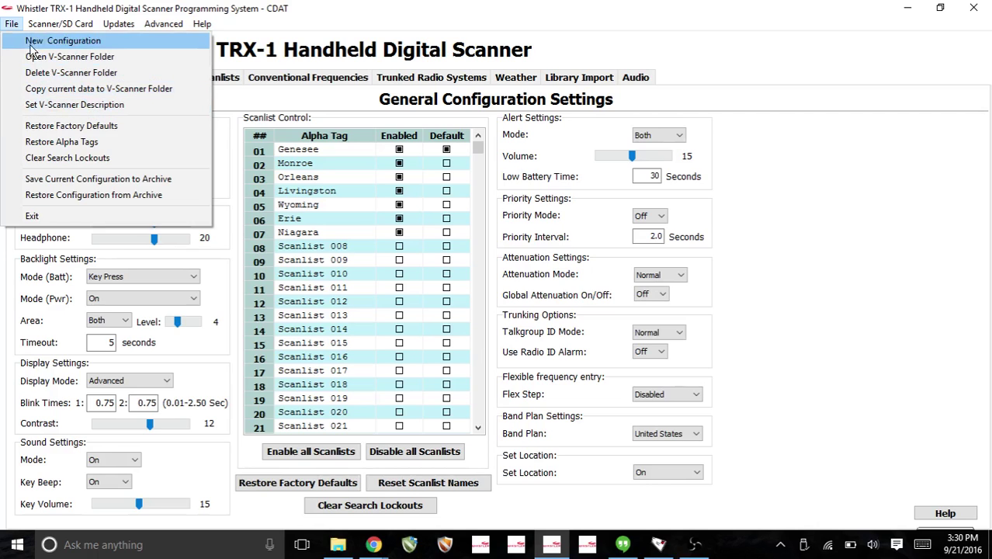
Close the File menu and start editing the Genesee Alpha Tag in Scanlist Control
left_click(13, 24)
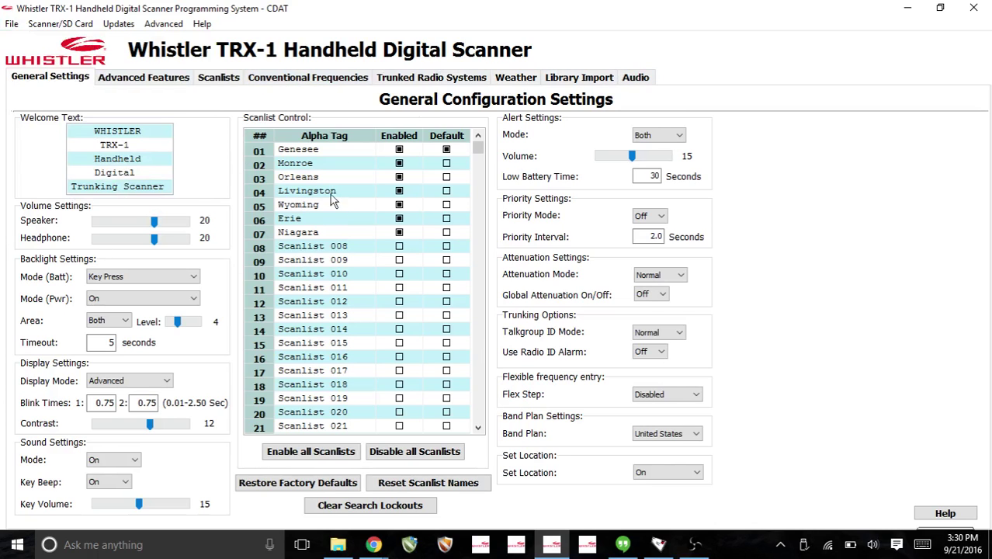
double_click(319, 152)
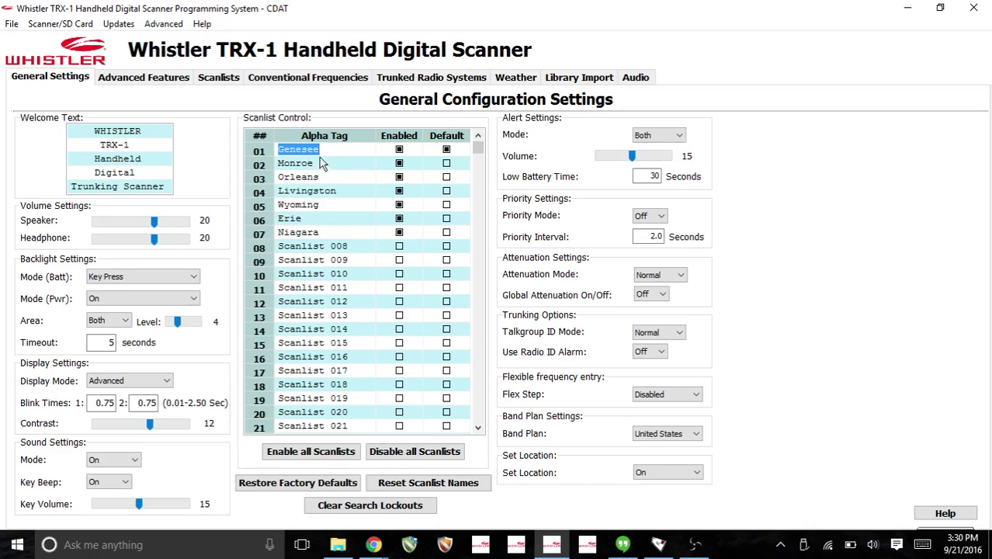
In Library Import, choose By City, District of Columbia, Counties/Cities, and continue
left_click(580, 78)
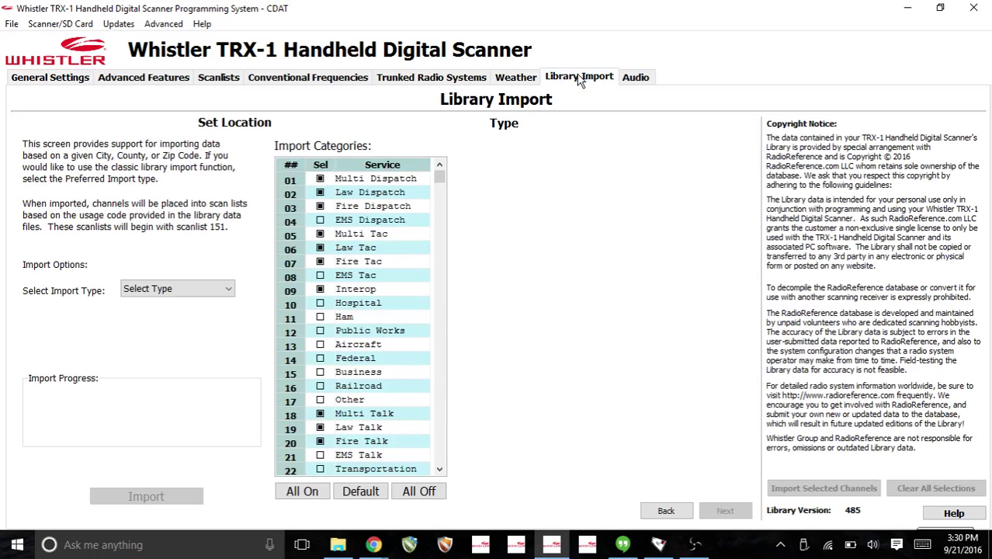
left_click(181, 290)
left_click(177, 328)
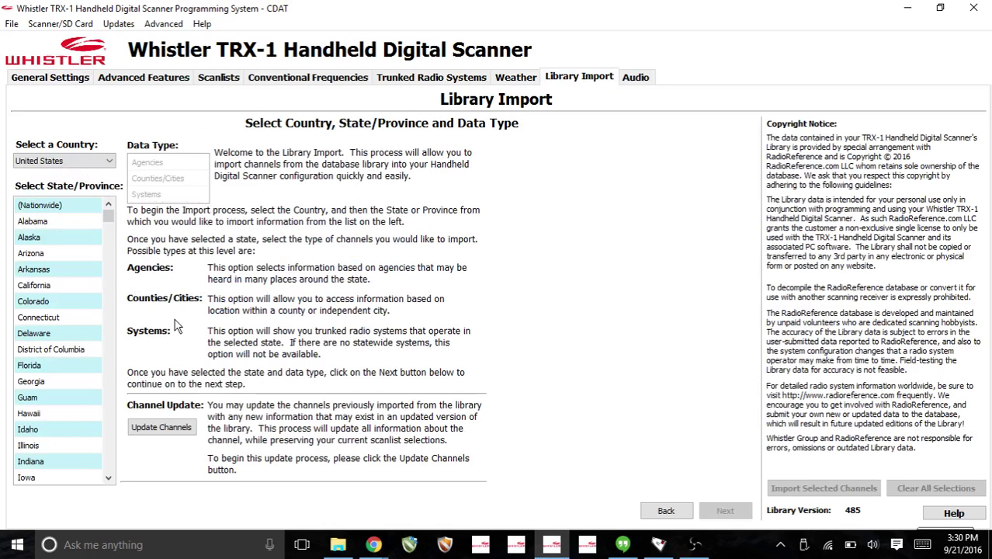
left_click(36, 349)
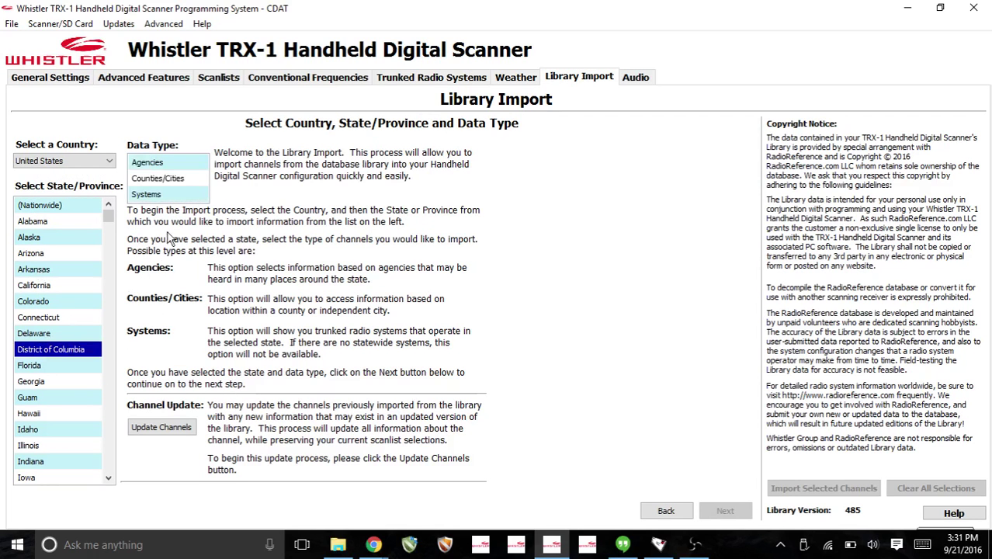
left_click(180, 179)
left_click(725, 510)
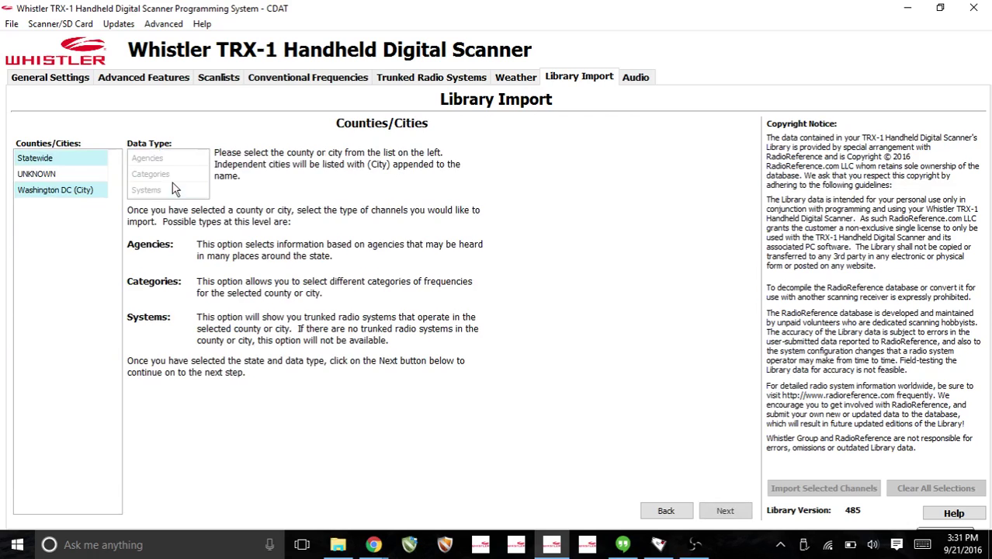
Select Washington DC (City) and UNKNOWN county, then return to the first import step
left_click(81, 190)
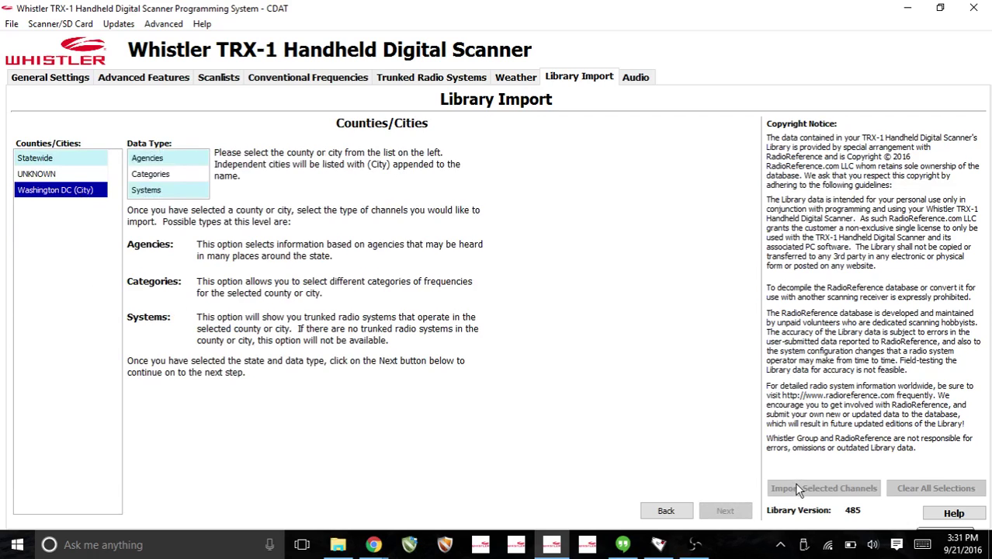
left_click(70, 175)
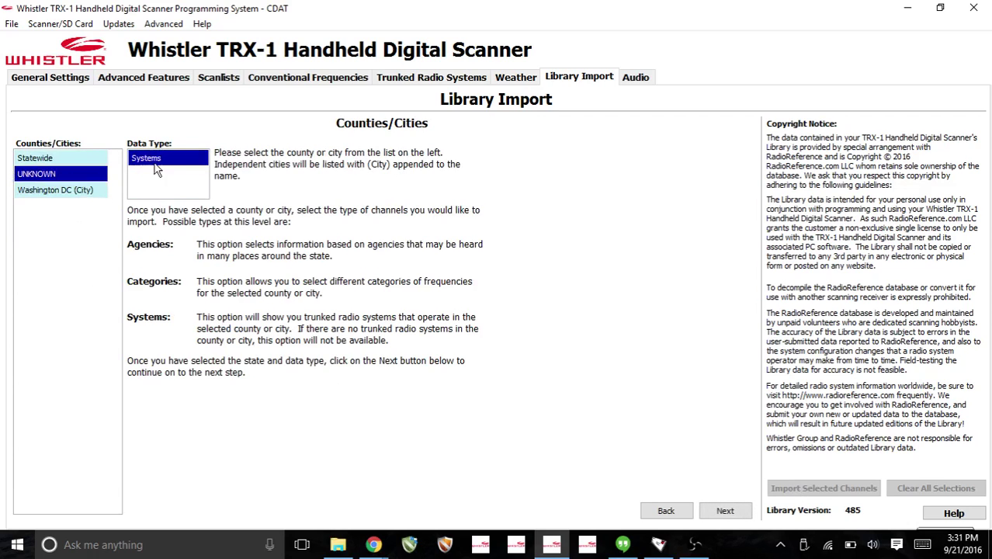
left_click(664, 510)
left_click(664, 510)
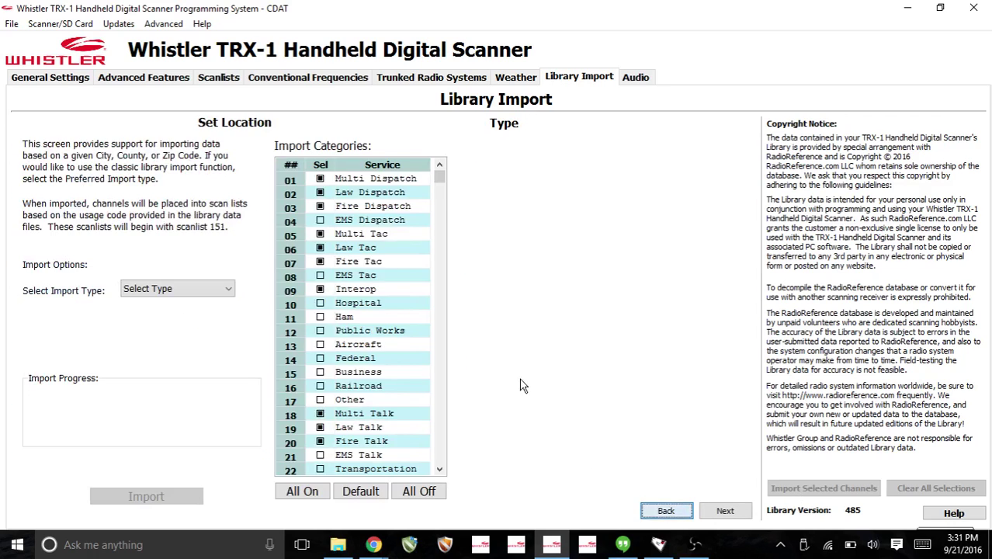
Show the Genesee scanlist on the Scanlists tab and scroll through its channels to position 63
left_click(52, 78)
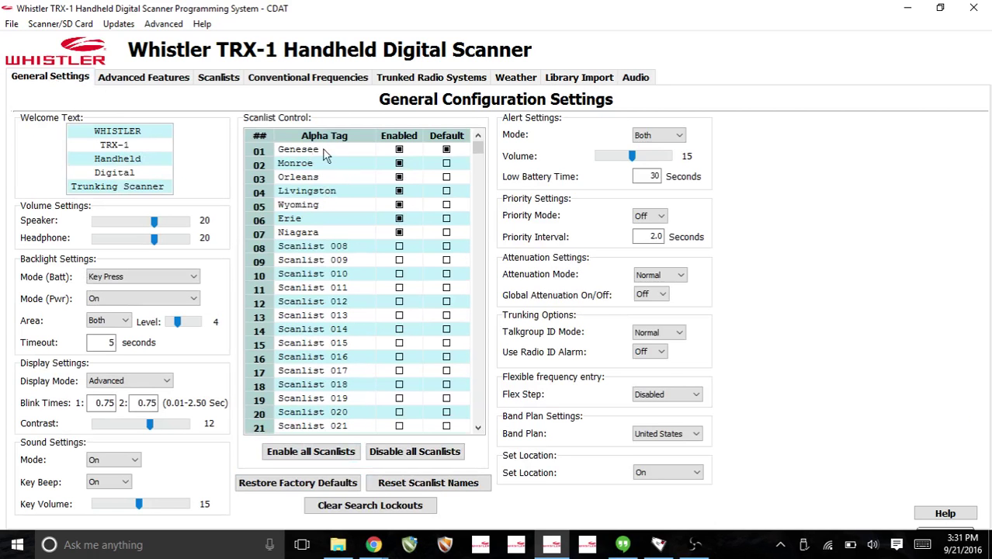
left_click(219, 80)
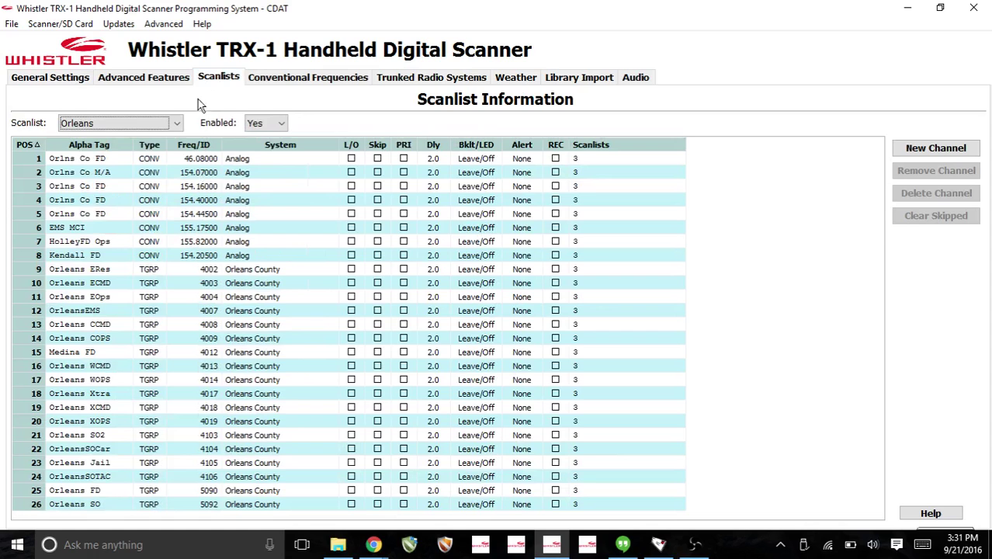
left_click(177, 123)
scroll(176, 150, "up", 1)
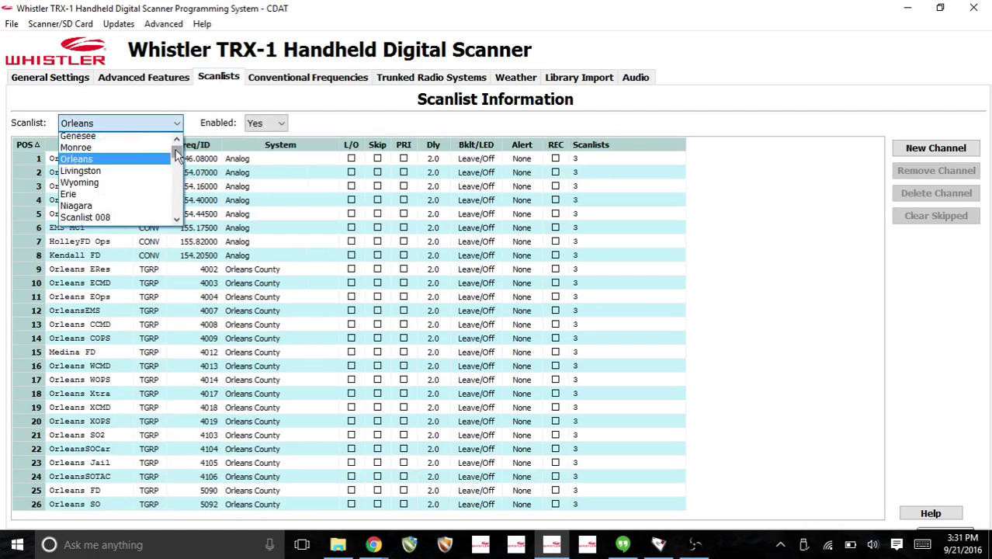
scroll(175, 150, "up", 1)
left_click(143, 150)
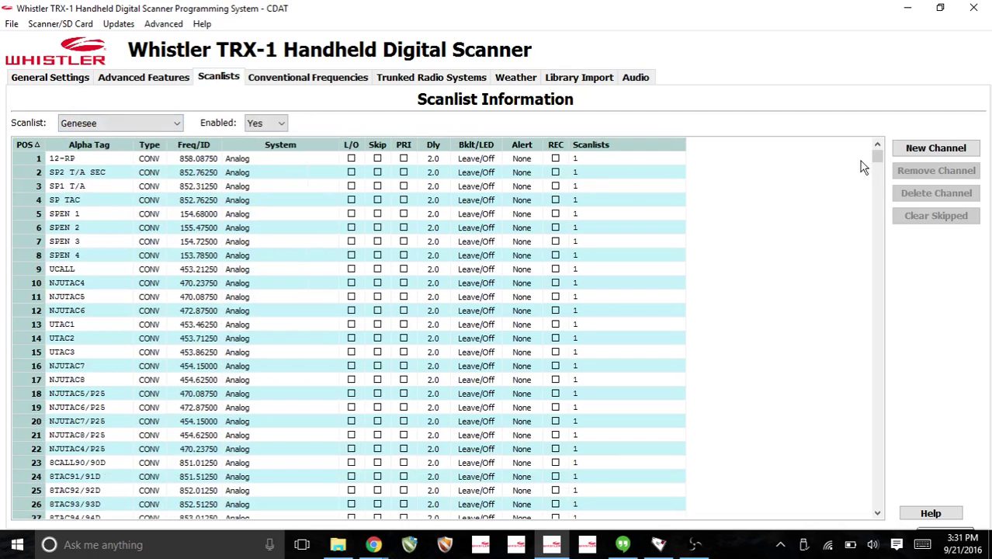
left_click_drag(875, 157, 853, 335)
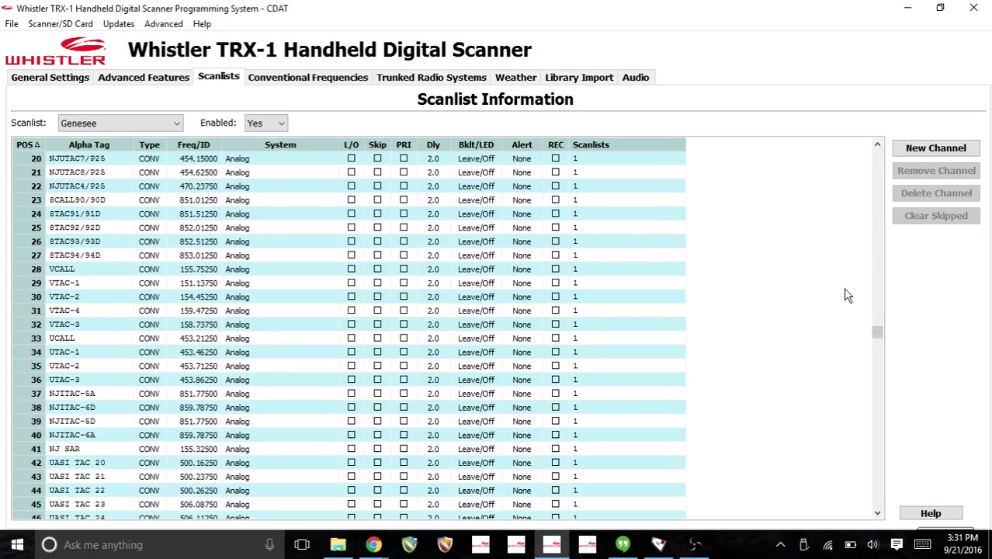
left_click_drag(877, 333, 877, 497)
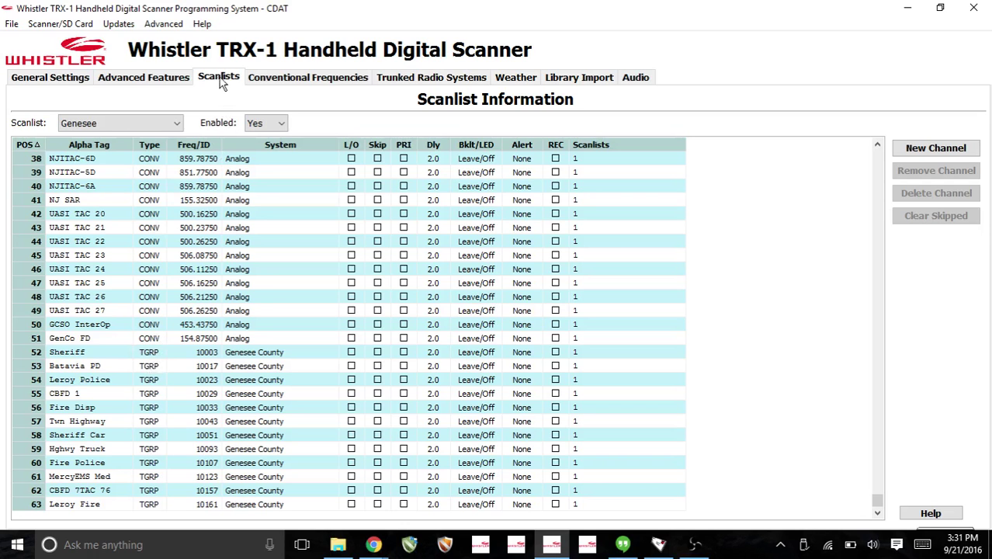
Review the 472 conventional frequencies and 14 trunked systems, then return to General Settings
left_click(306, 82)
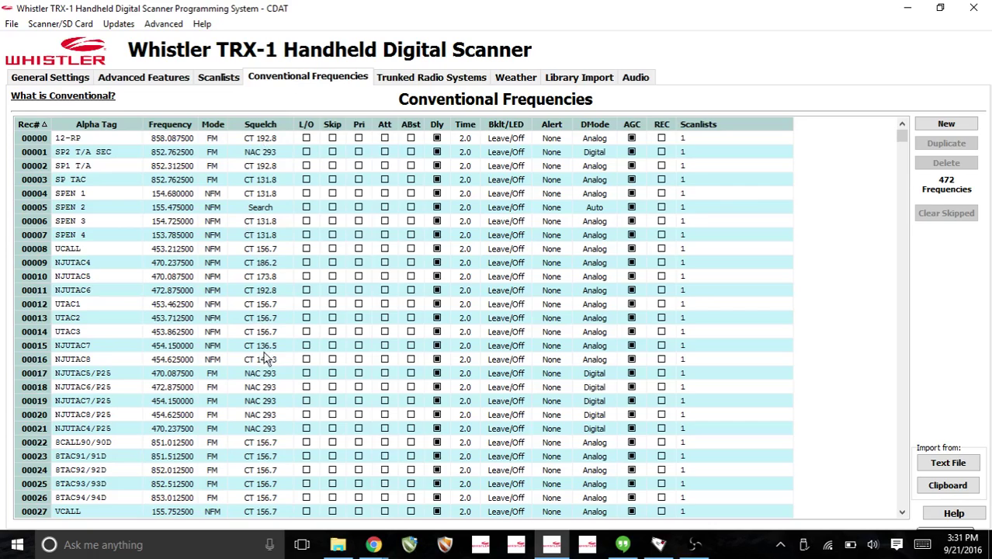
left_click_drag(902, 138, 912, 58)
left_click(404, 79)
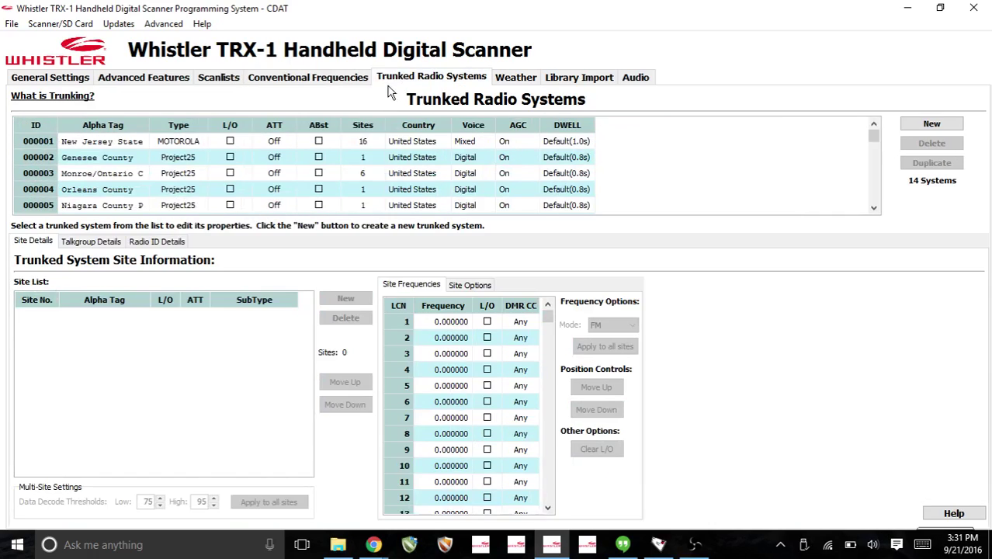
scroll(514, 165, "down", 2)
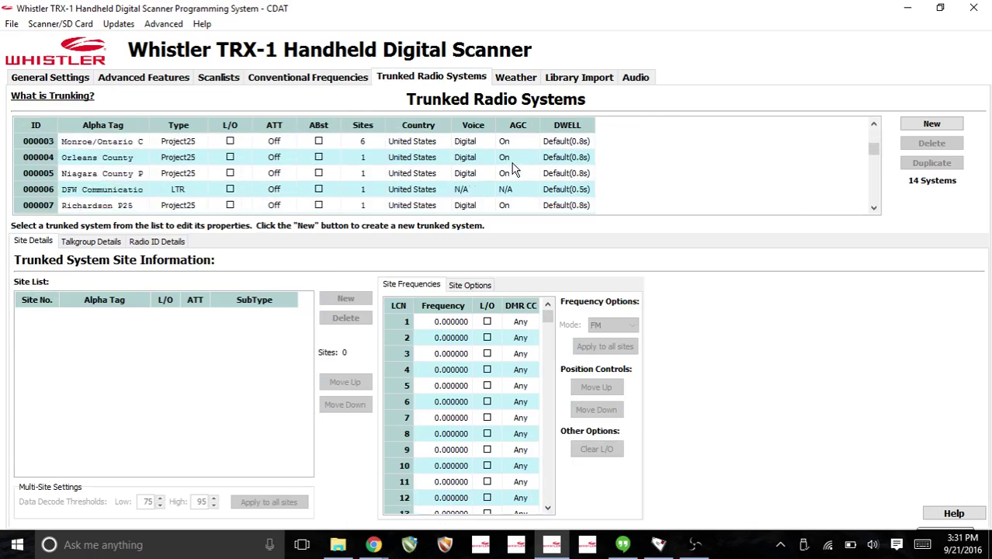
scroll(512, 167, "up", 2)
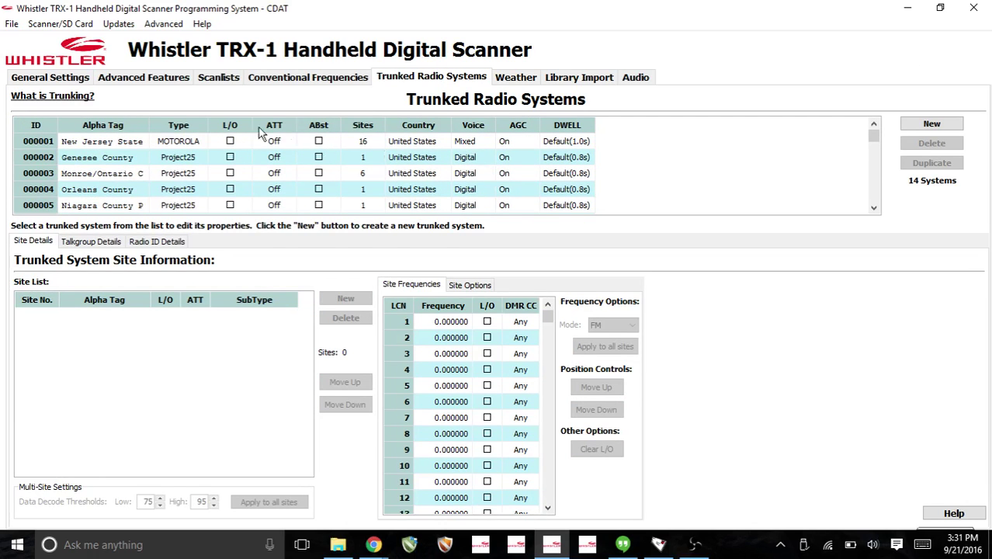
left_click(67, 79)
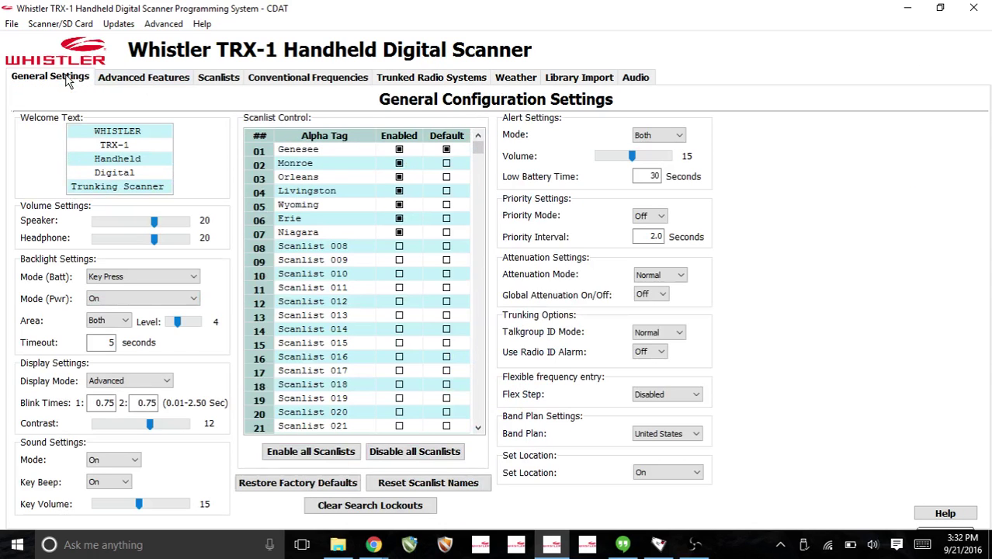